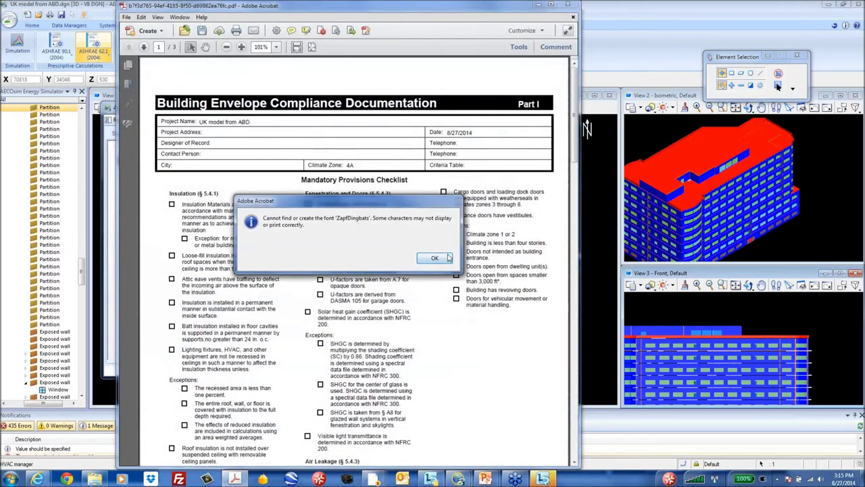
- Examine all three pages of the Building Envelope Compliance report, including the opaque surface and glazing tables, and close the ASHRAE 90.1 results
left_click(434, 258)
left_click_drag(575, 150, 575, 282)
scroll(576, 283, "down", 2)
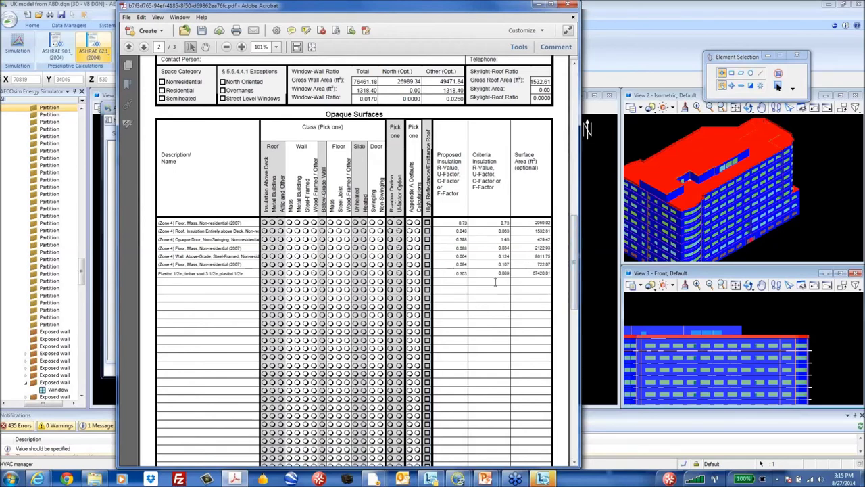
left_click_drag(575, 270, 551, 412)
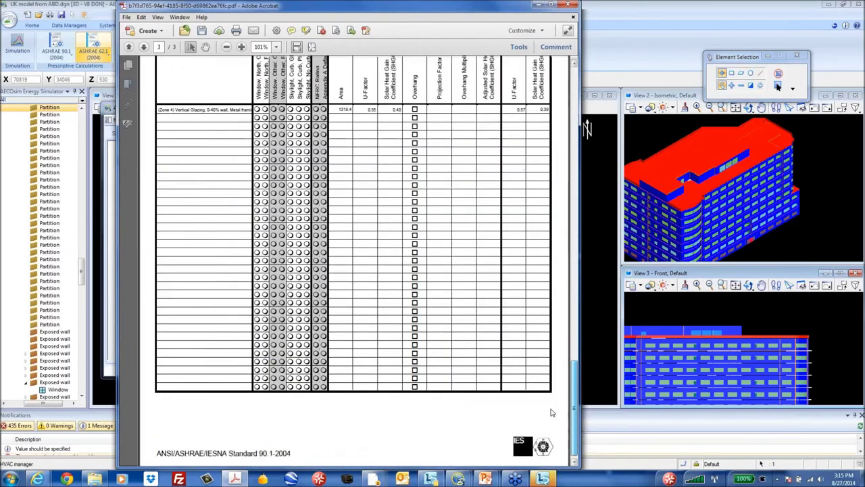
left_click(573, 6)
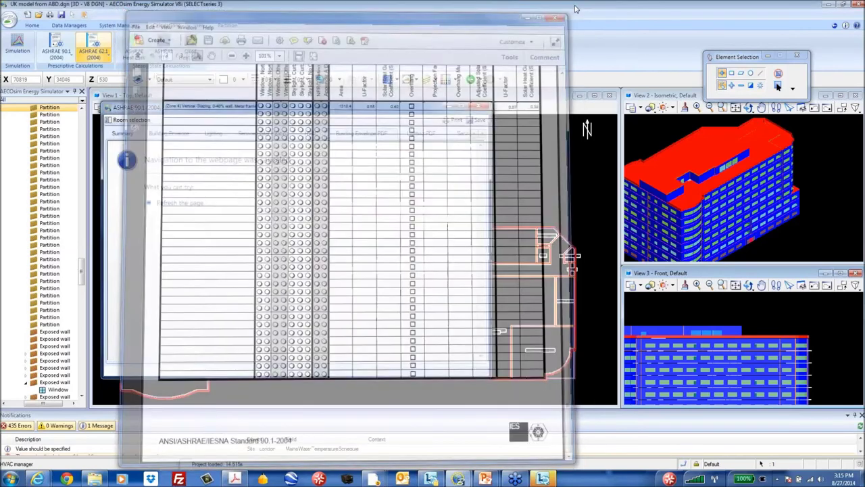
left_click(478, 116)
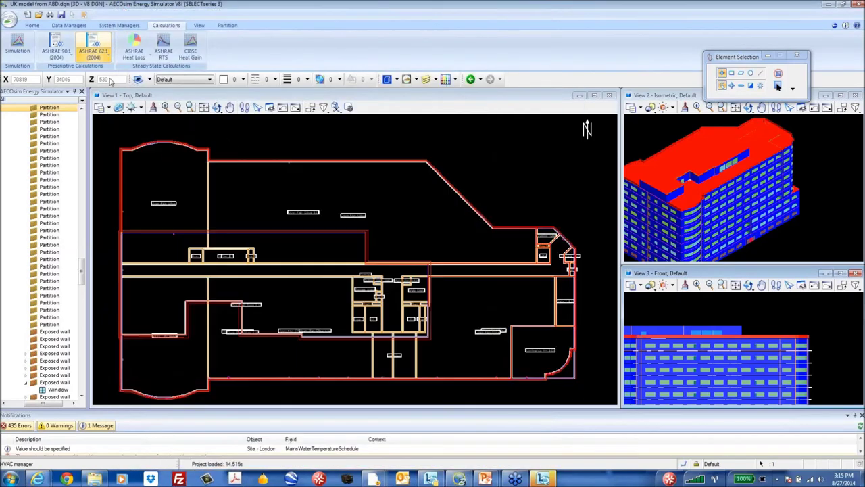
- Examine the simulation setup with baseline and budget building creation, along with the available simulation report settings, and leave without running it
left_click(16, 60)
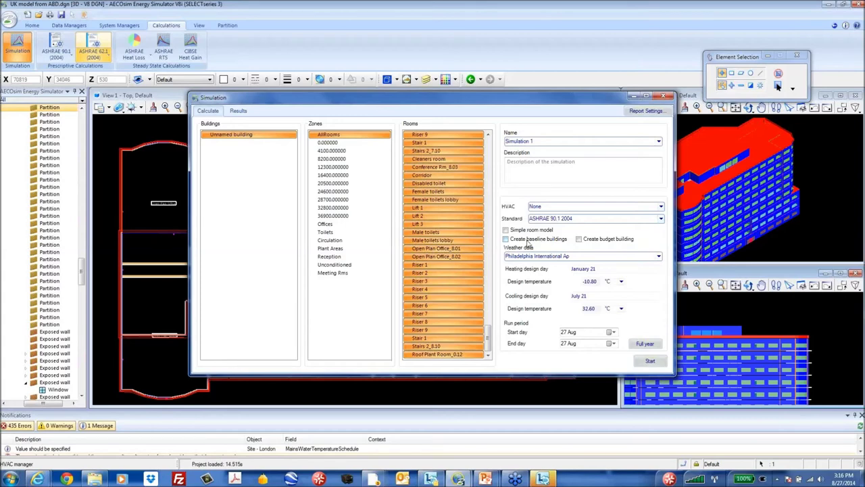
left_click(579, 240)
left_click(642, 111)
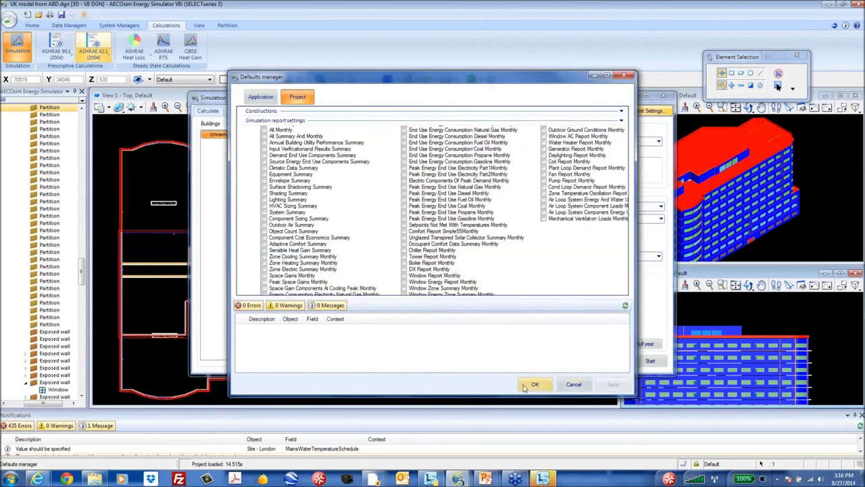
left_click(574, 384)
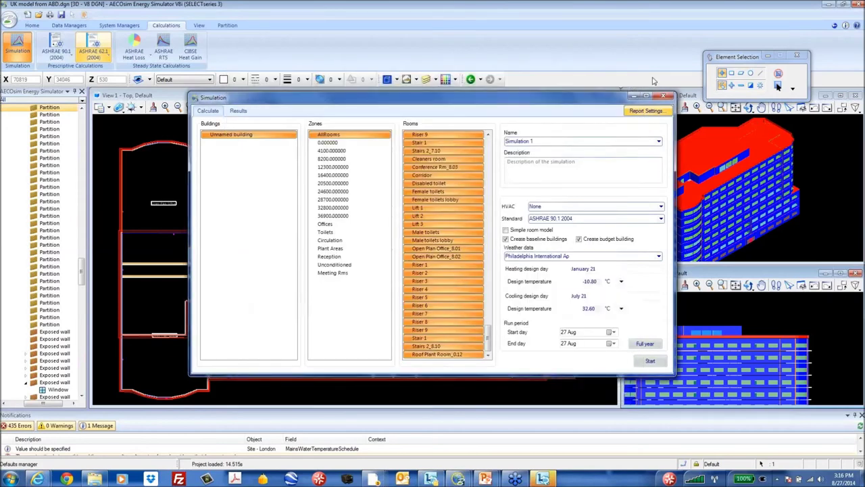
left_click(665, 97)
- Begin a new project based on the Conceptual model IP template
left_click(31, 25)
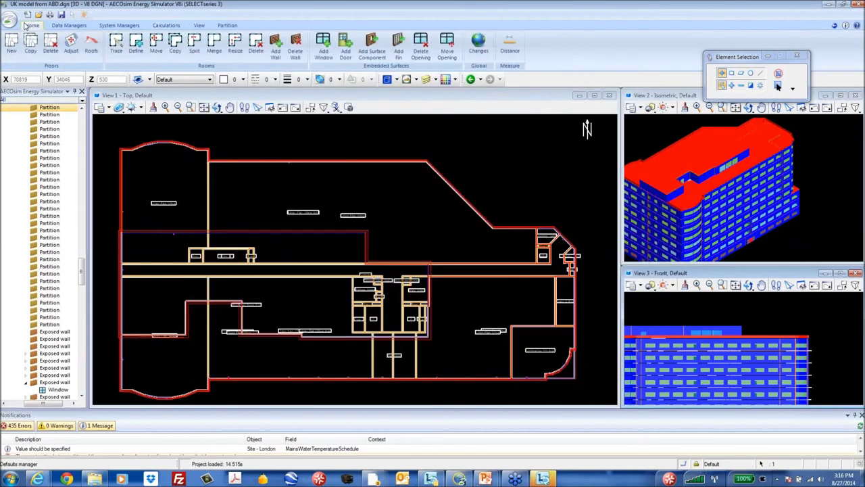
left_click(9, 20)
mouse_move(29, 39)
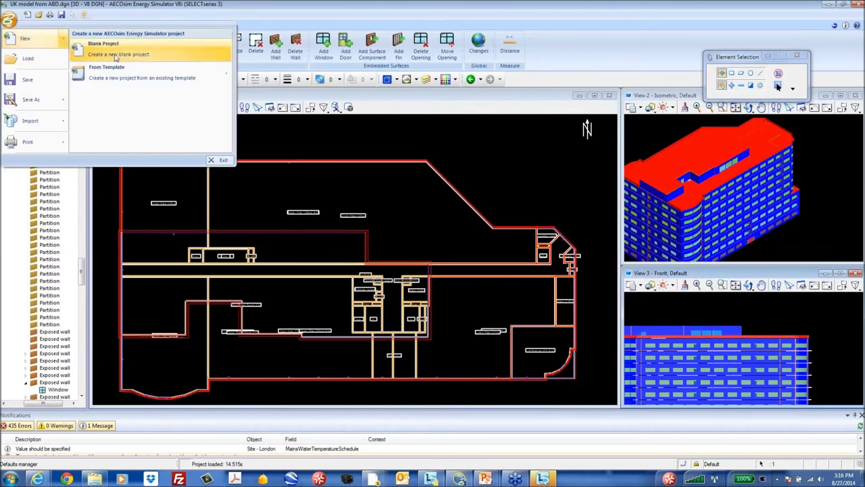
left_click(58, 61)
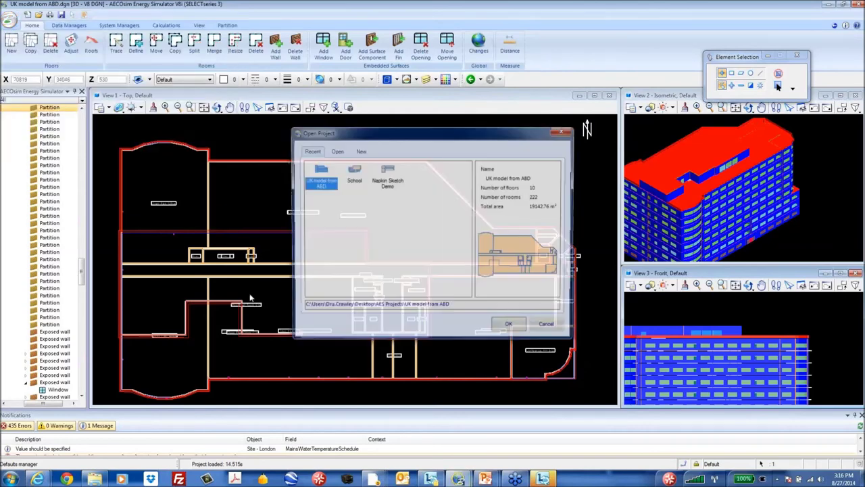
left_click(360, 150)
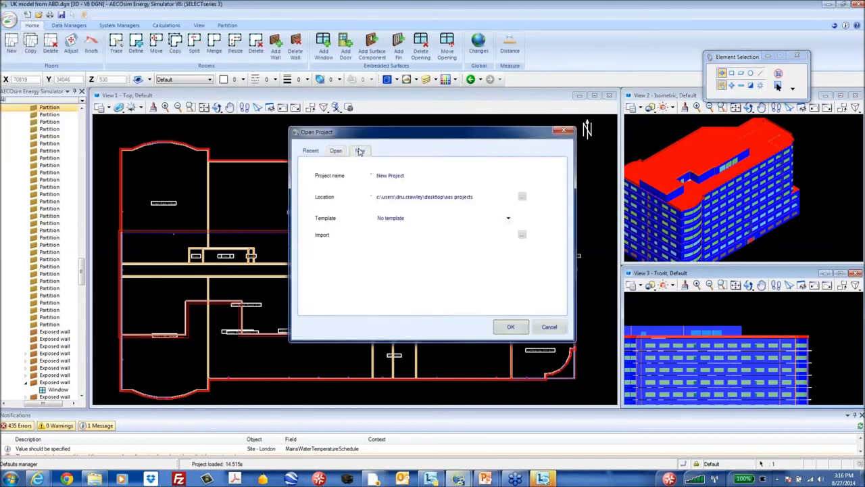
left_click(420, 219)
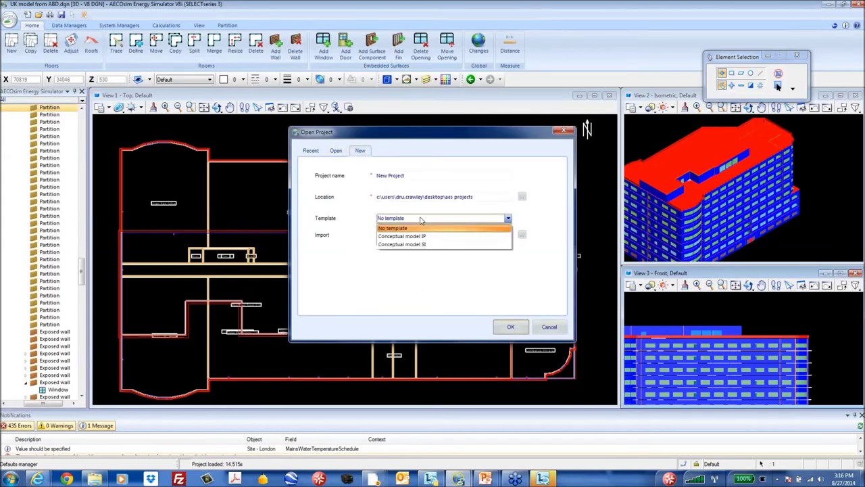
left_click(426, 236)
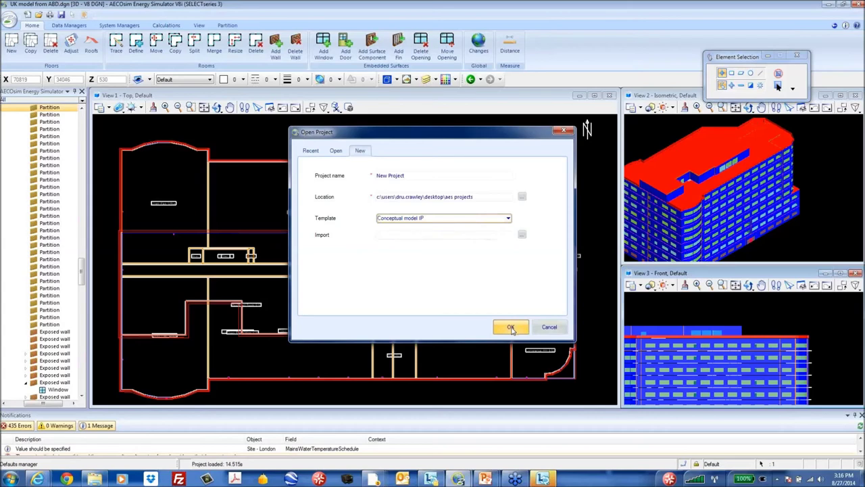
- Name the new project Conceptual Model and create it
left_click(435, 174)
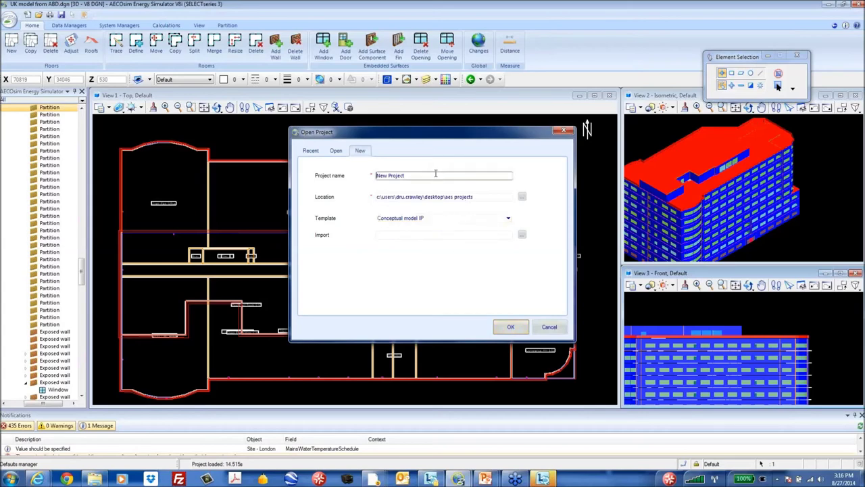
left_click_drag(435, 173, 359, 172)
type("Conceptual Model")
left_click(509, 328)
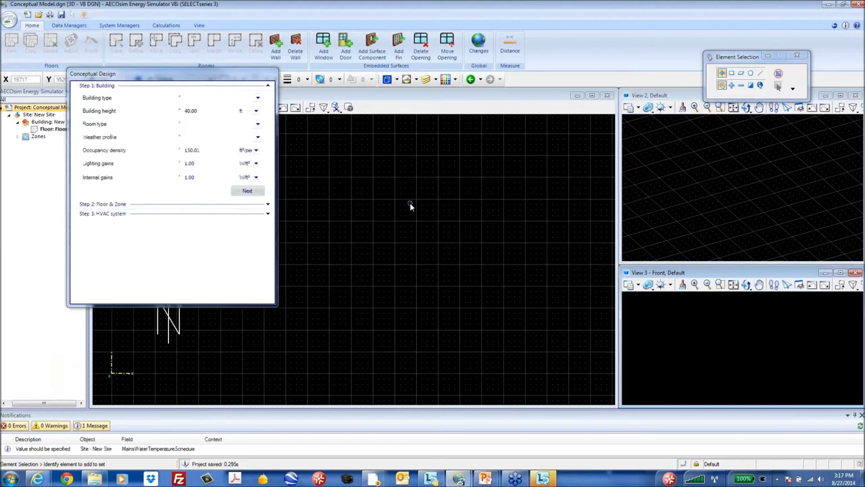
- Set the building type in the conceptual design's building settings to Office
left_click_drag(179, 78, 484, 72)
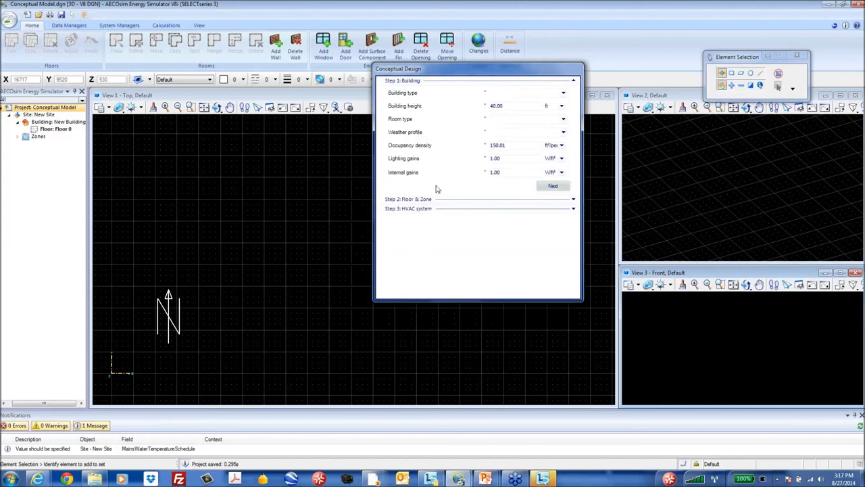
left_click(563, 92)
key("Down")
key("Down")
key("Down")
key("Down")
key("Down")
key("Down")
key("Down")
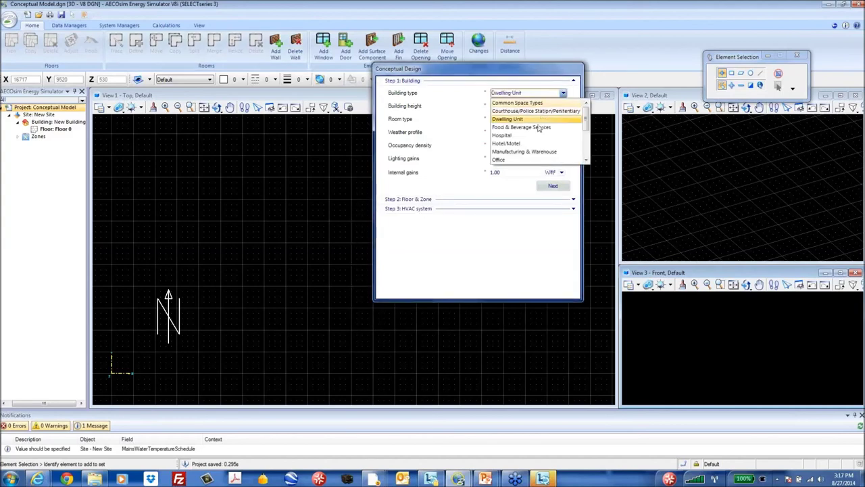
key("Return")
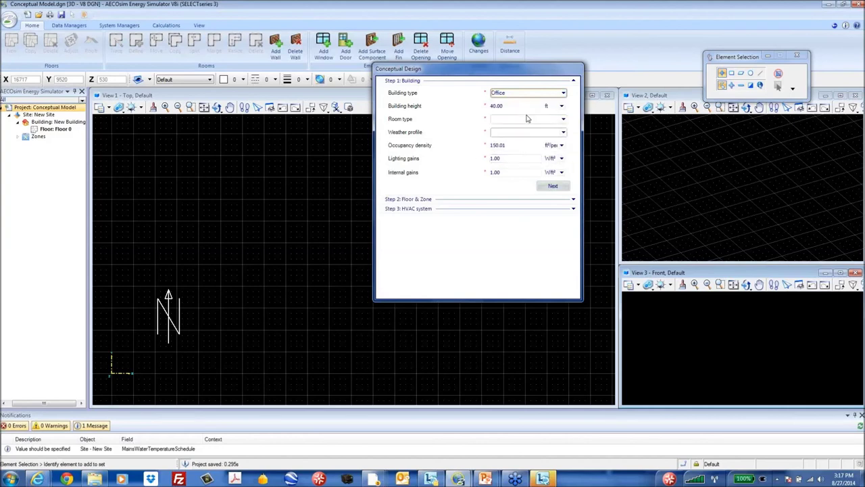
- Set the building height to 60 ft and the room type to 2010 : Office - Open Plan
key("Tab")
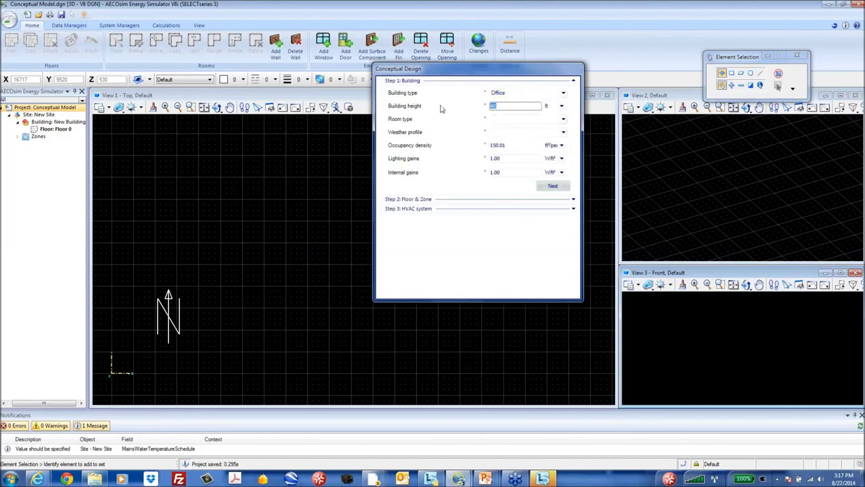
type("60")
key("Tab")
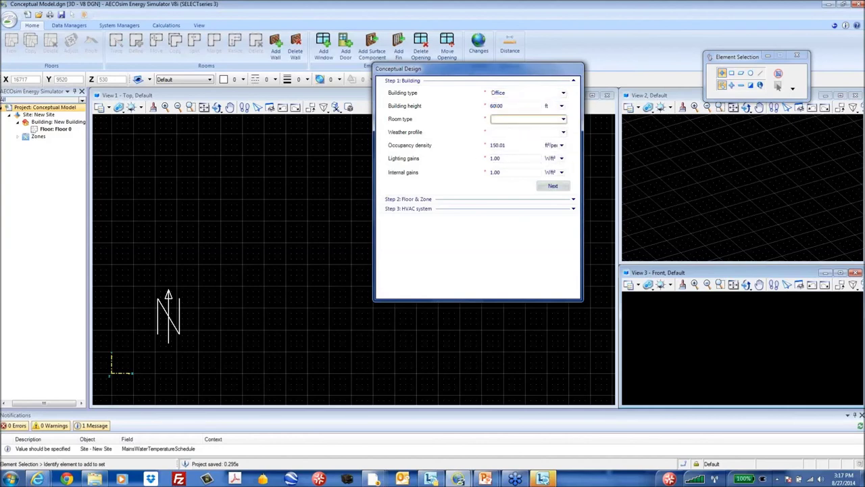
left_click(521, 121)
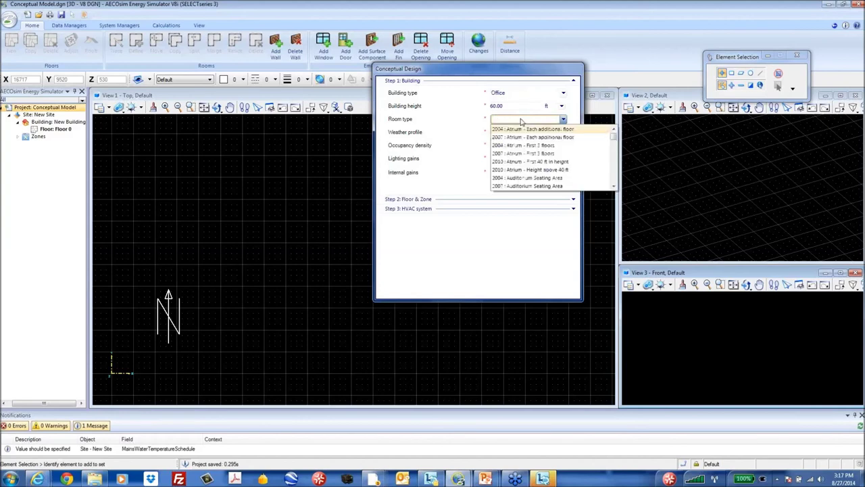
left_click_drag(613, 186, 614, 186)
left_click(535, 171)
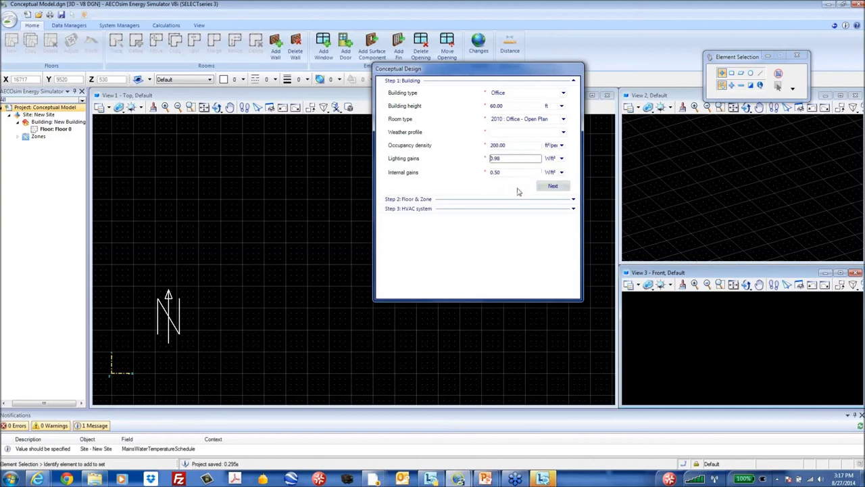
- Choose the San Francisco Intl Ap weather profile and continue to the floor and zone settings
left_click(522, 133)
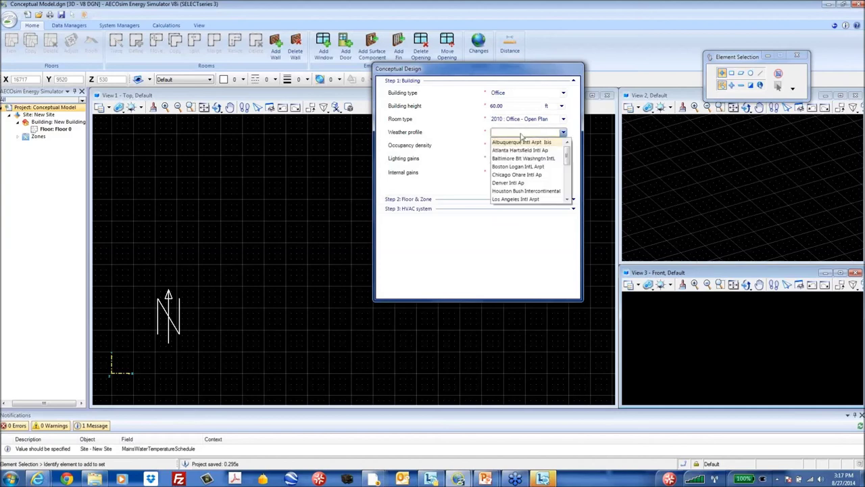
left_click(568, 184)
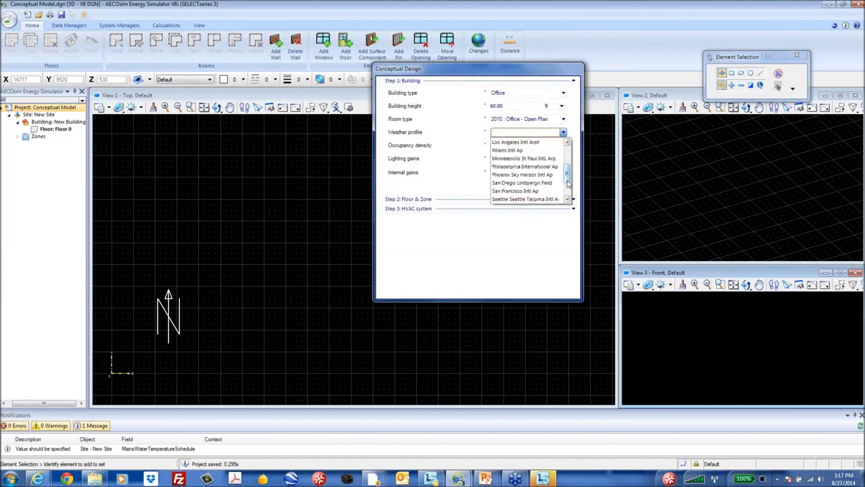
left_click(559, 193)
left_click(559, 192)
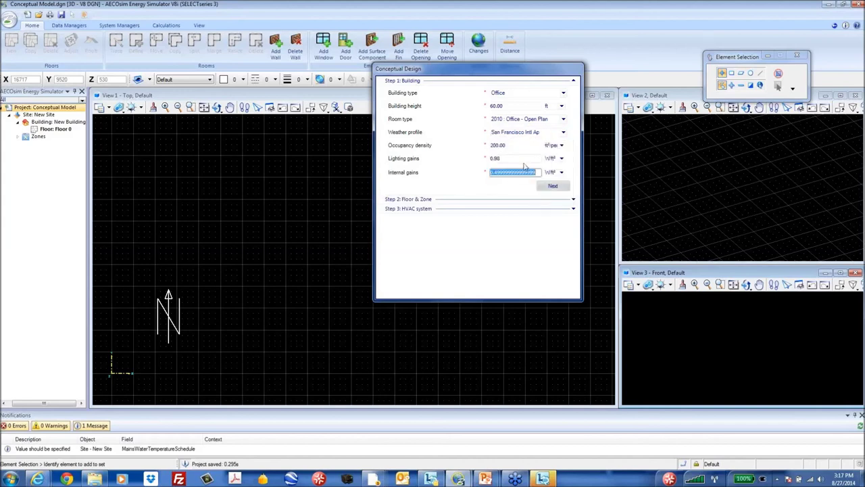
left_click(525, 160)
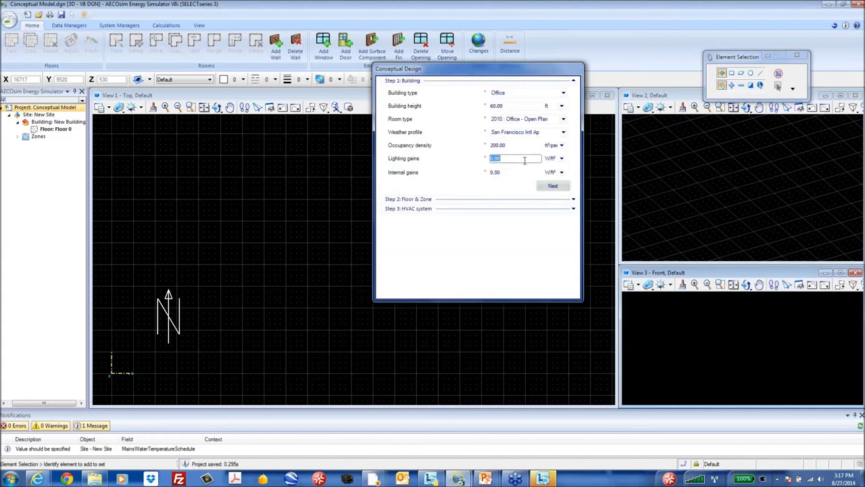
left_click(553, 186)
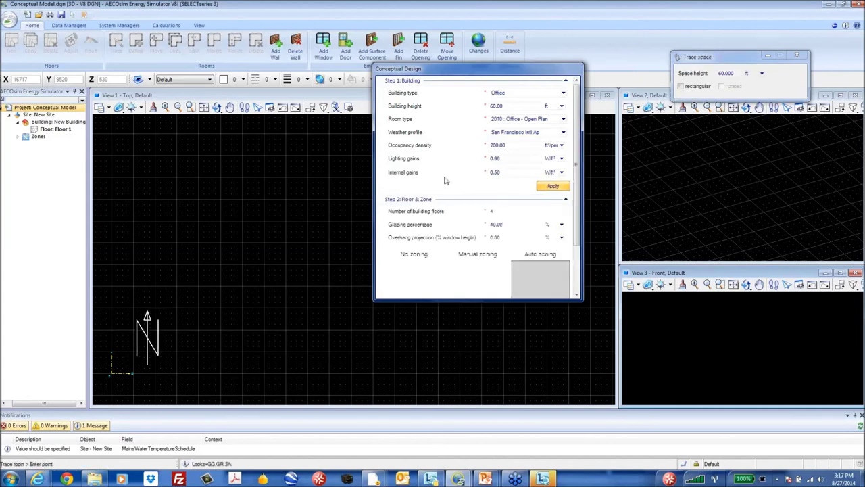
- Restart the space trace and place four corners of a roughly rectangular building footprint around the origin in the top view
left_click_drag(488, 300, 496, 409)
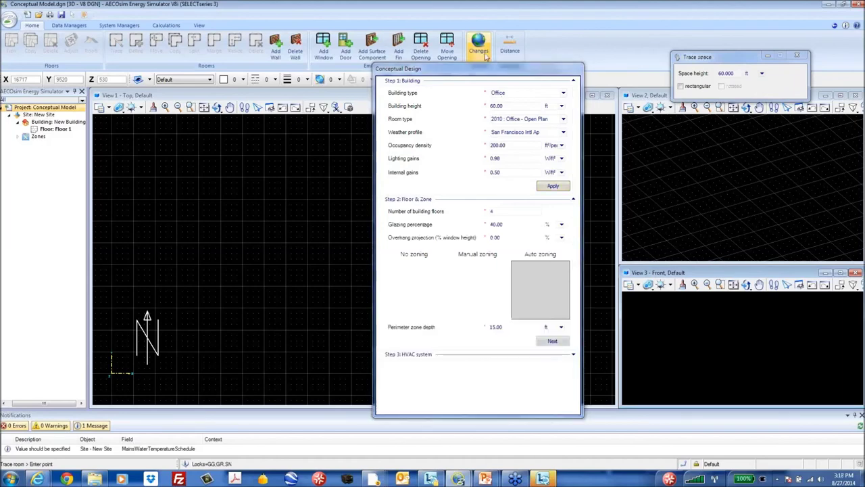
left_click_drag(490, 72, 729, 79)
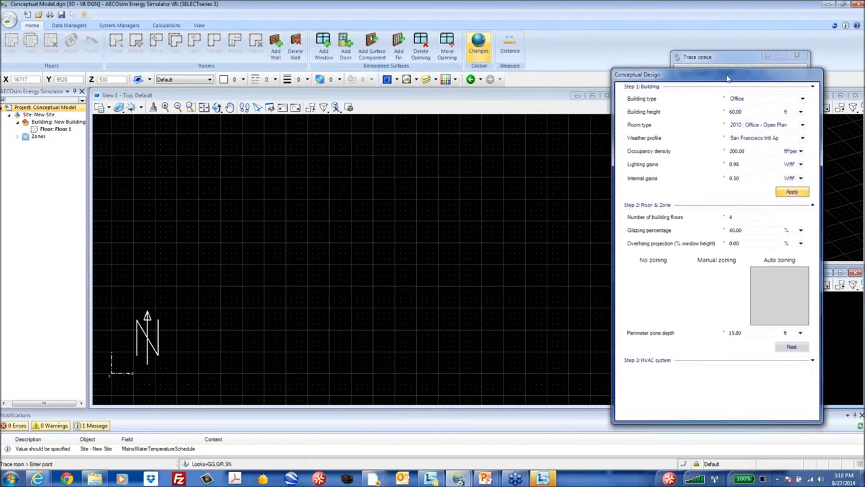
left_click(178, 107)
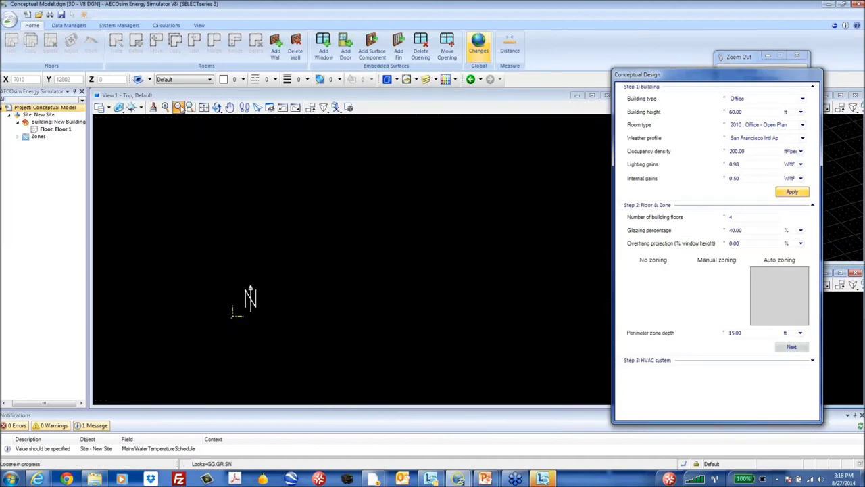
left_click(268, 149)
left_click(165, 107)
left_click(794, 192)
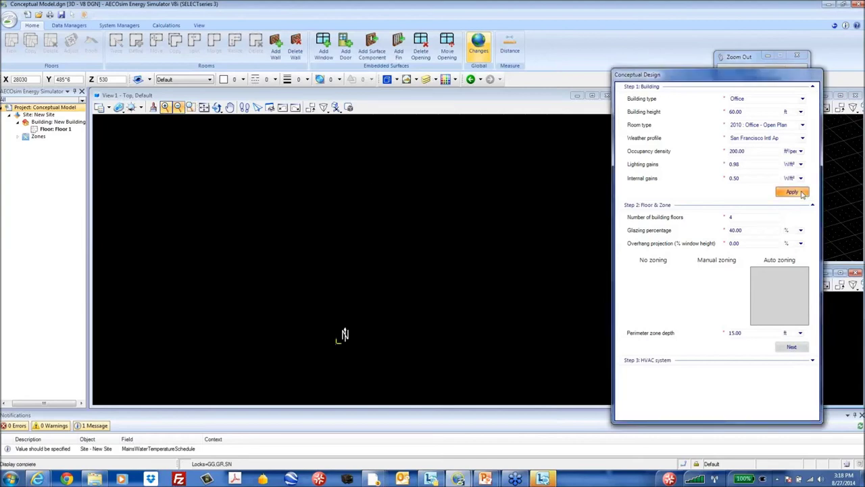
left_click(284, 154)
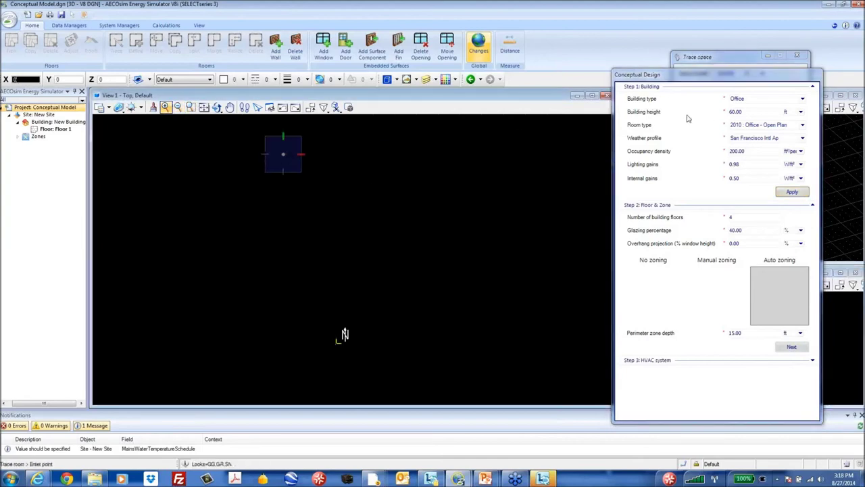
left_click(588, 135)
left_click(580, 366)
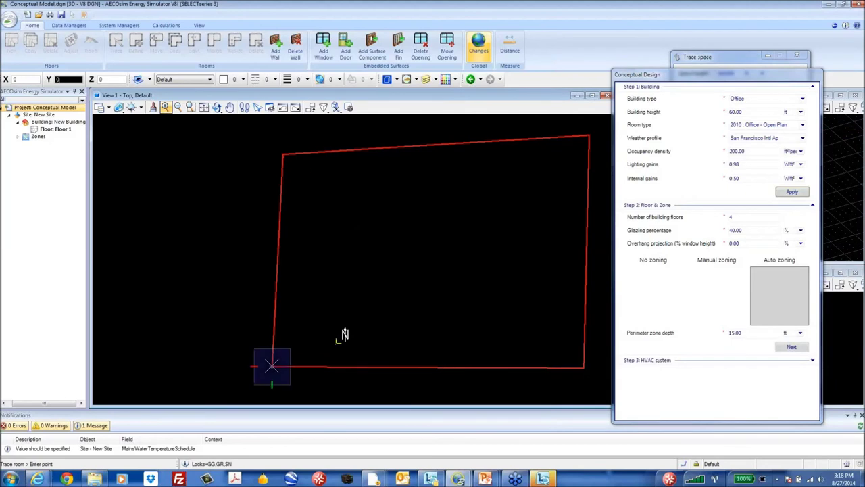
left_click(272, 366)
- Set the reset button click preference to pop-up menus (Windows default)
right_click(272, 366)
left_click(416, 193)
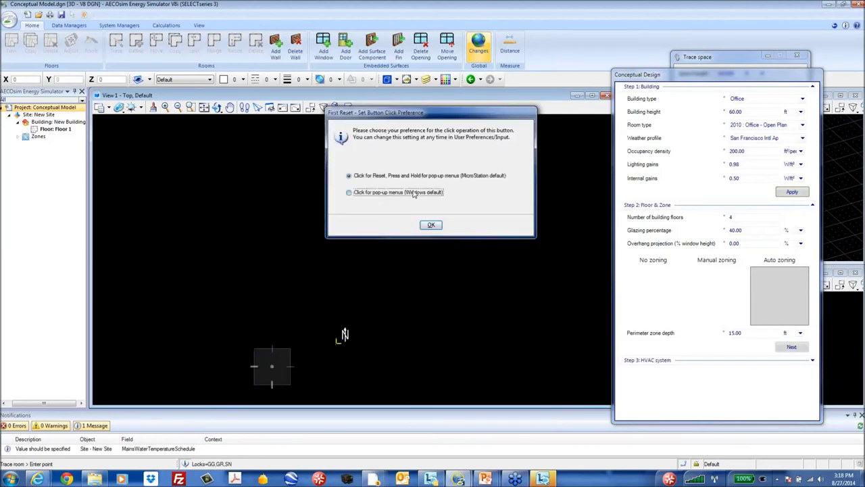
left_click(432, 224)
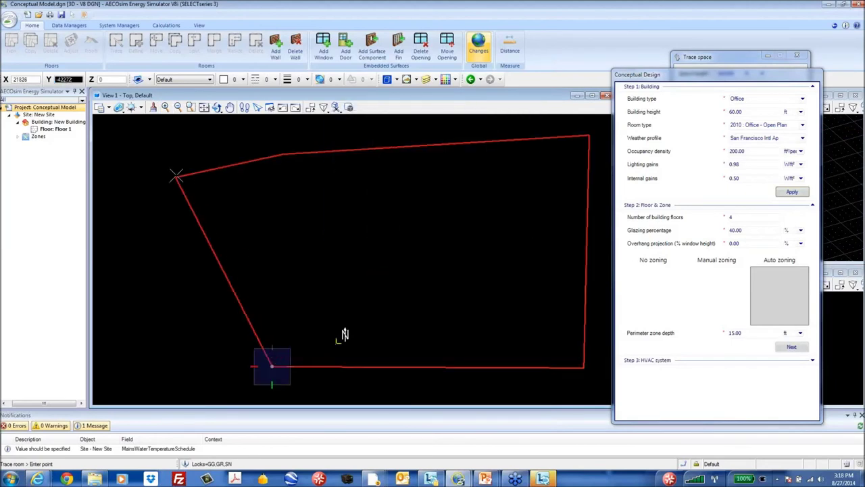
- Complete the space trace to close the four-sided building footprint, and fit views 2 and 3 to the resulting building
right_click(275, 203)
left_click(292, 209)
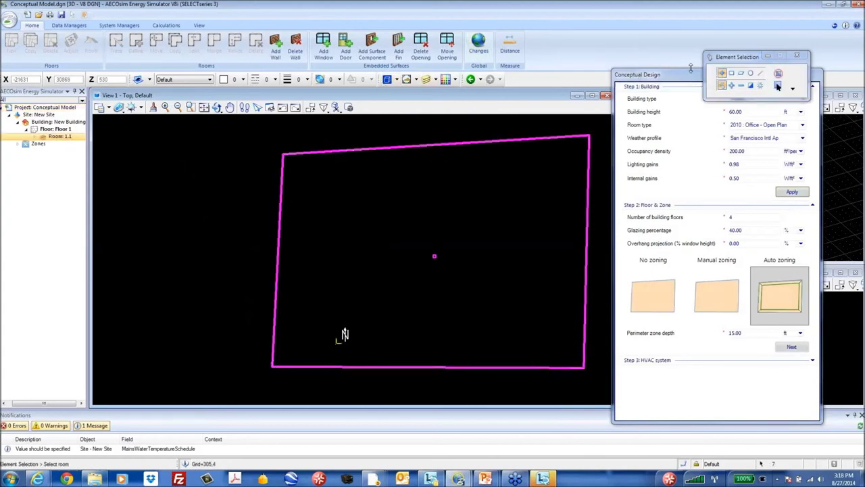
left_click_drag(692, 77, 169, 74)
left_click(734, 107)
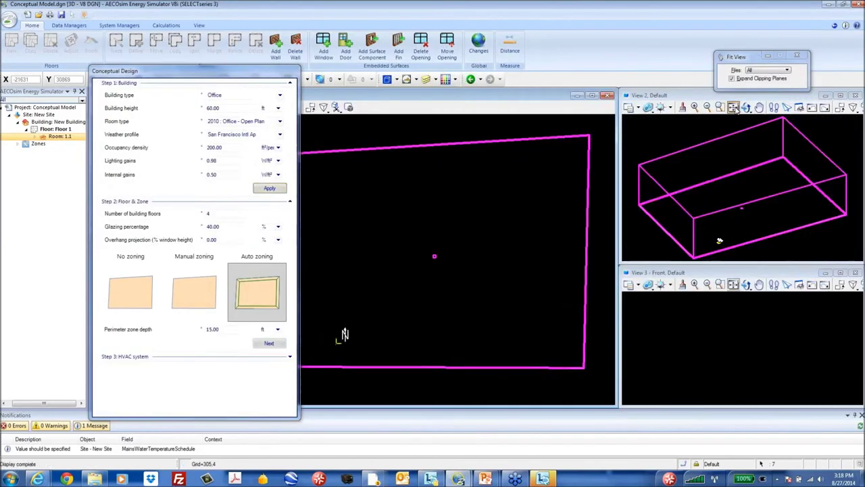
left_click(734, 285)
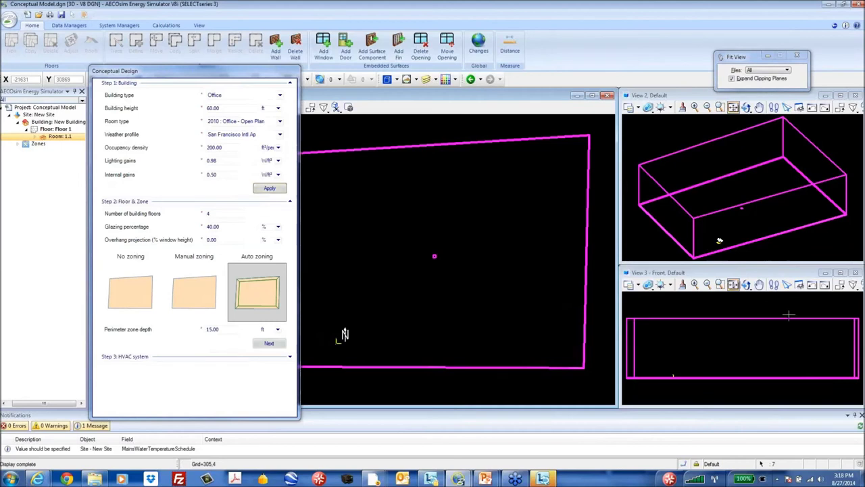
- Generate 5 auto-zoned building floors with 76% glazing and a 25 ft perimeter zone depth
left_click_drag(169, 79, 178, 77)
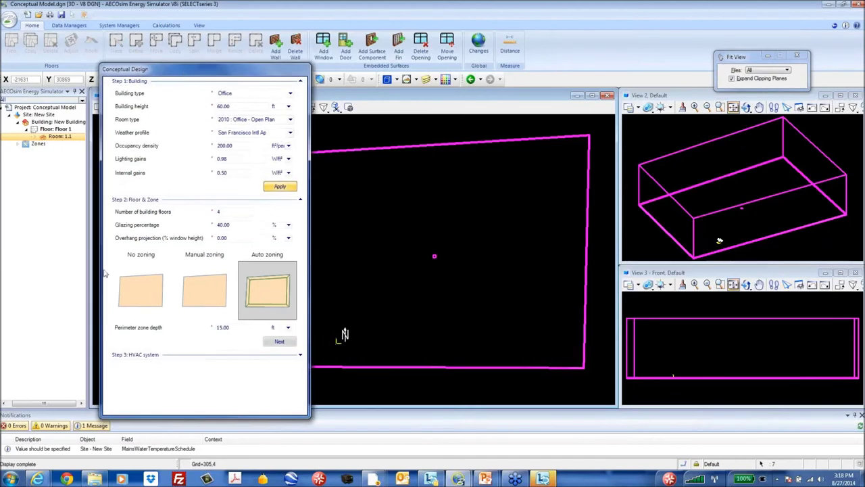
left_click(248, 211)
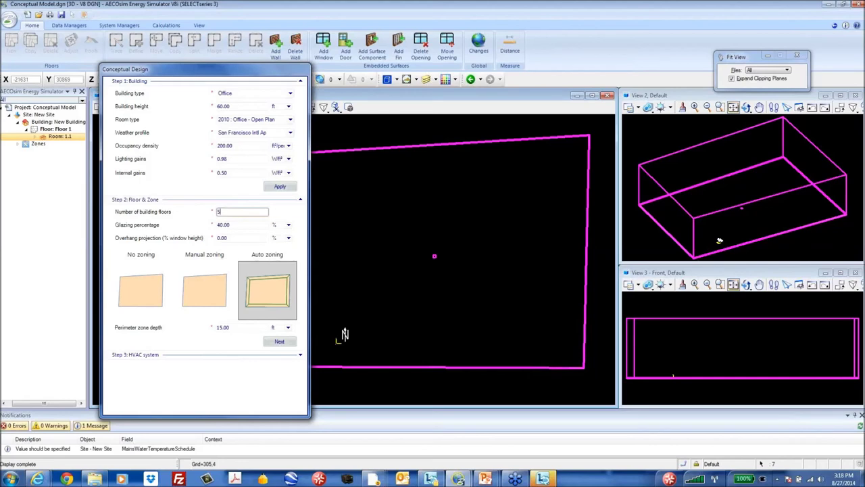
key("Tab")
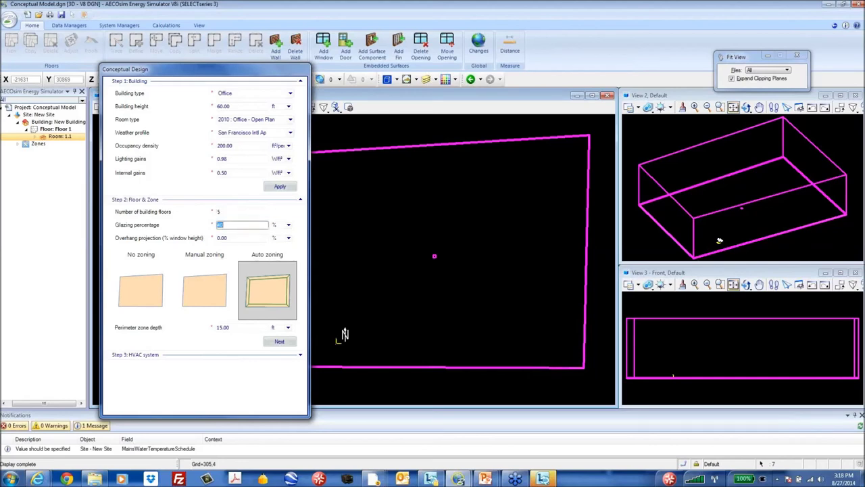
key("Tab")
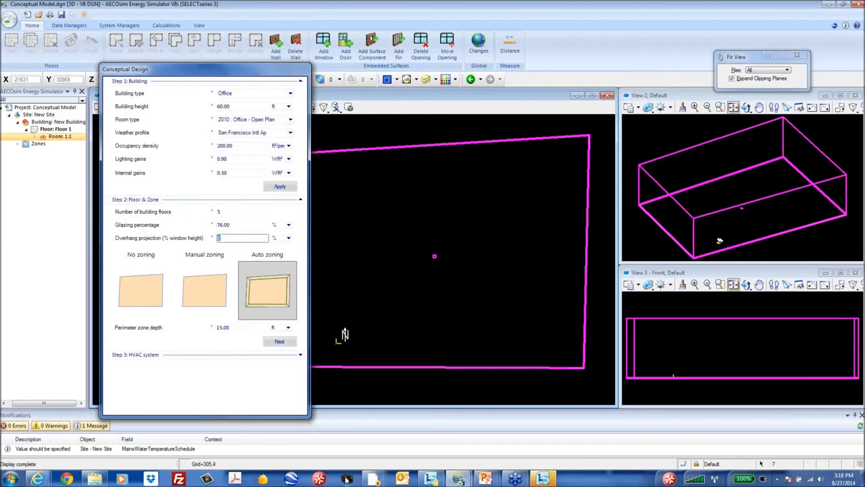
key("Tab")
type("2")
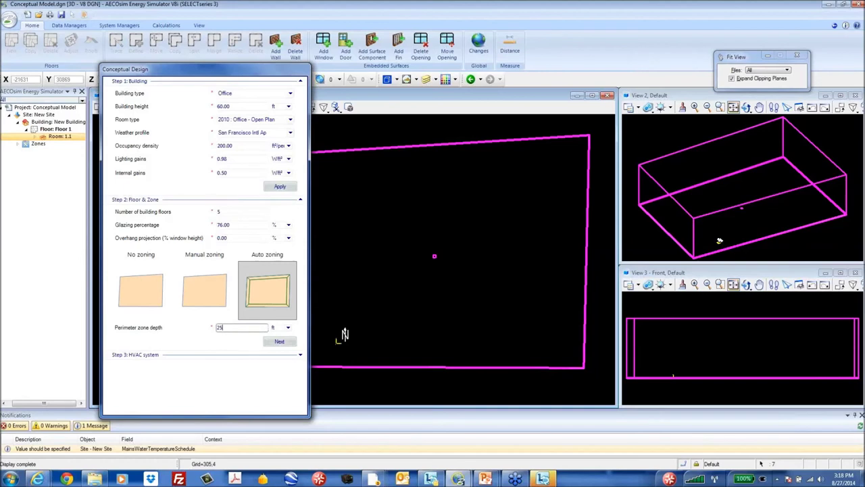
type("5")
key("Tab")
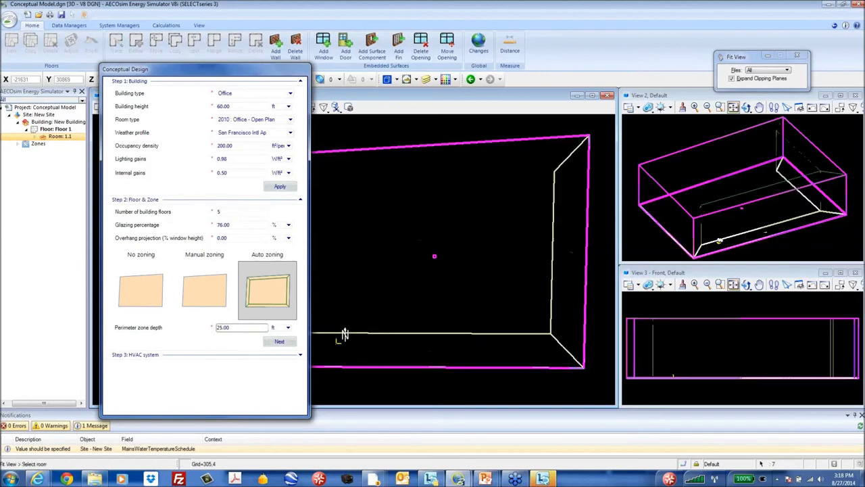
left_click(269, 342)
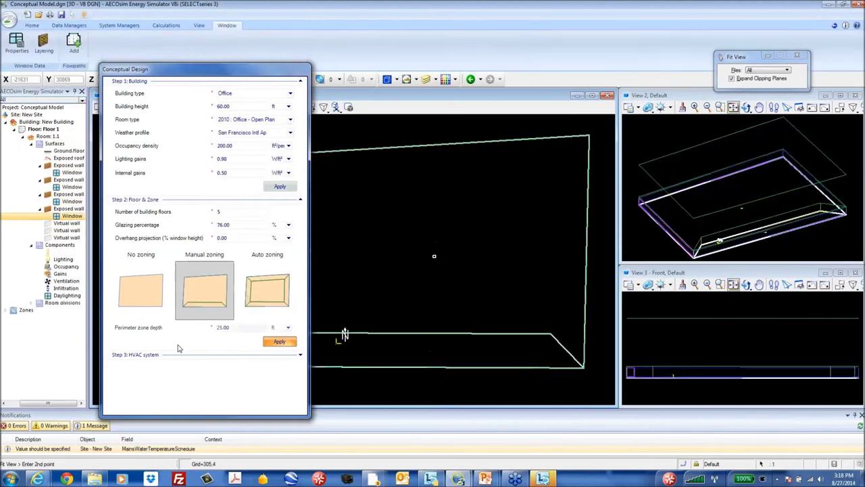
key("Escape")
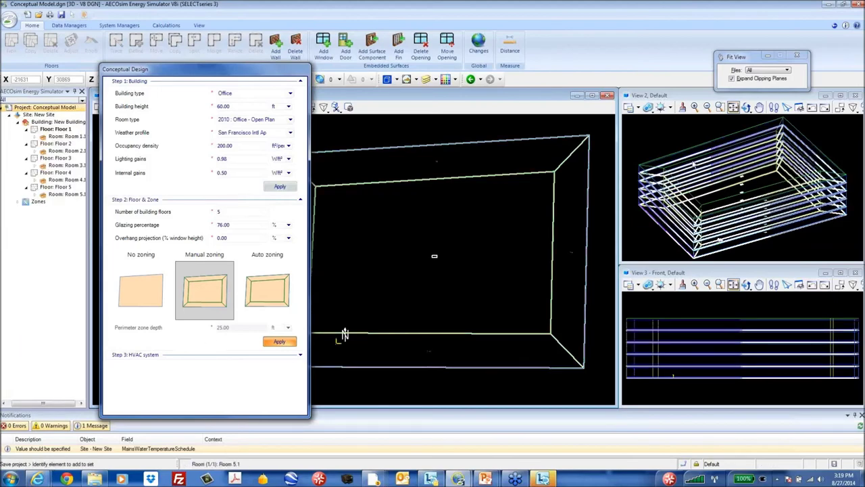
- Apply the Illustration With Shadows display style to views 2 and 3, and rotate the building in view 2 to a lower viewing angle
left_click(638, 108)
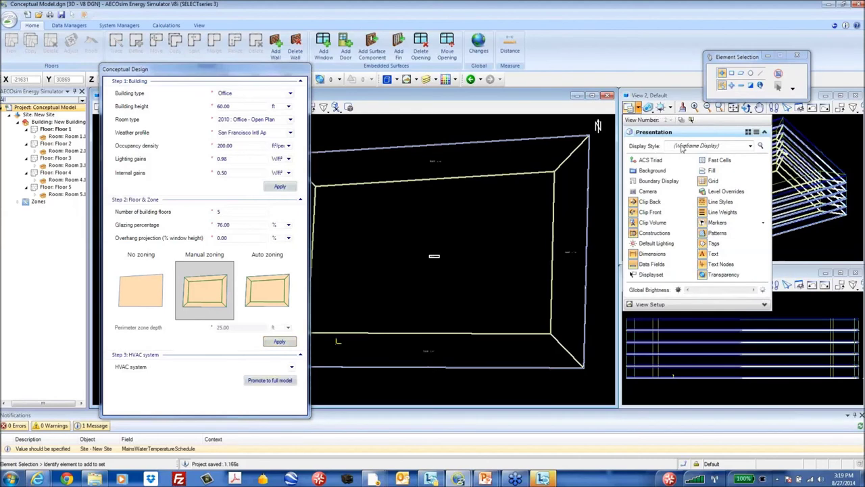
left_click(750, 146)
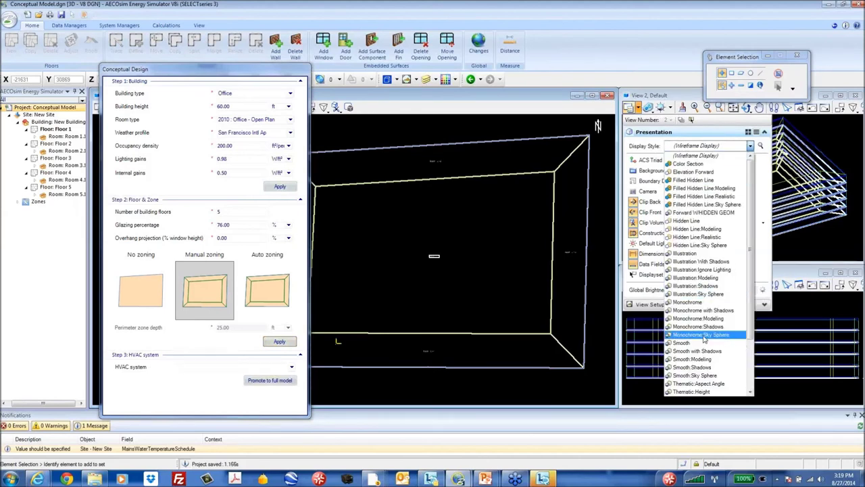
left_click(716, 261)
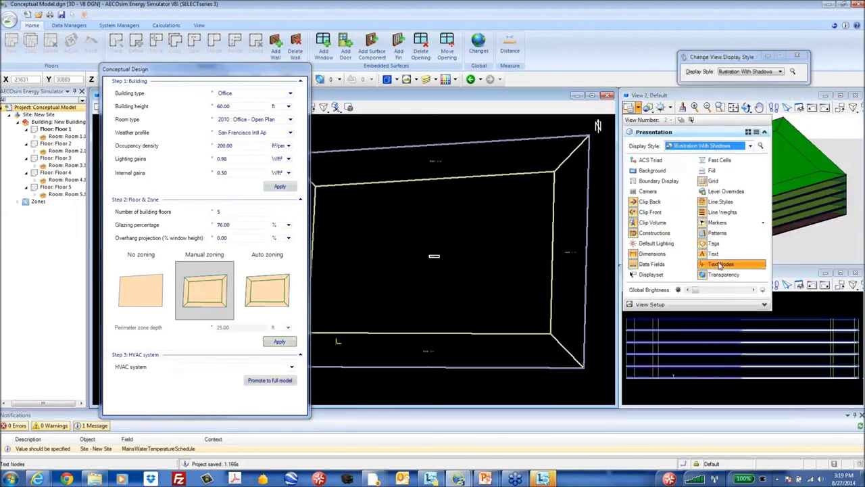
left_click(701, 386)
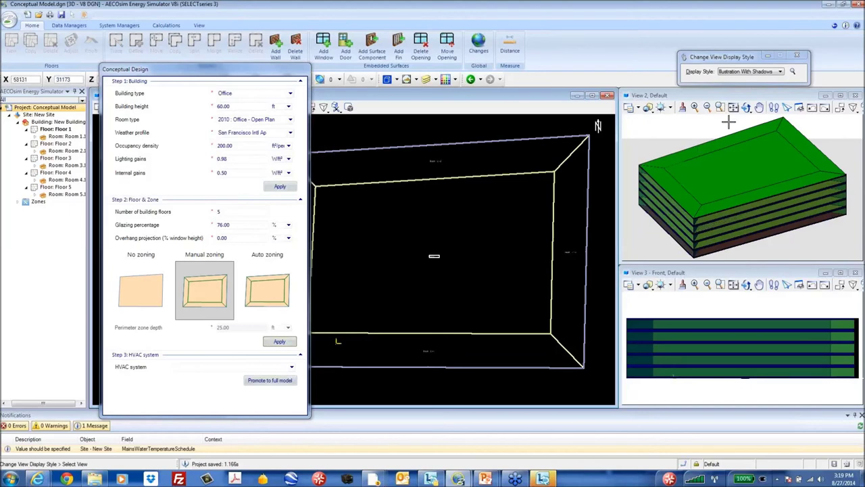
left_click(746, 107)
left_click_drag(678, 215, 701, 202)
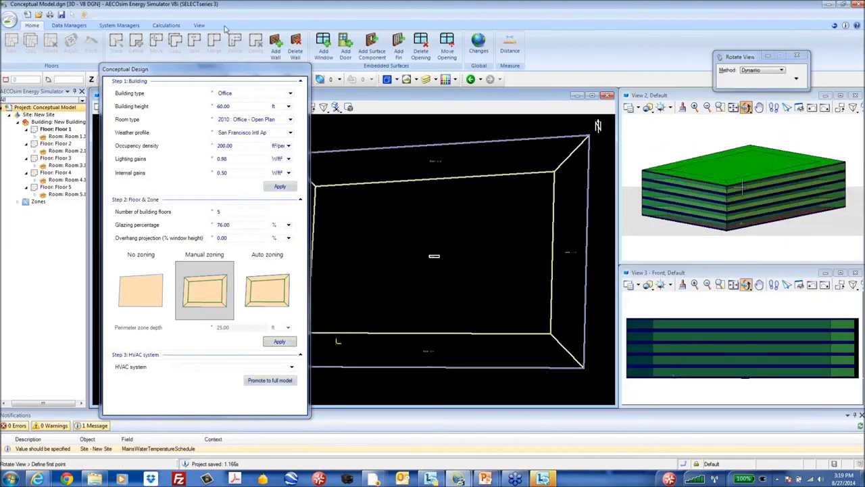
- Fit the top view to the zoned floor plan and highlight Floor 1 of the building
left_click_drag(224, 76, 742, 80)
left_click(205, 107)
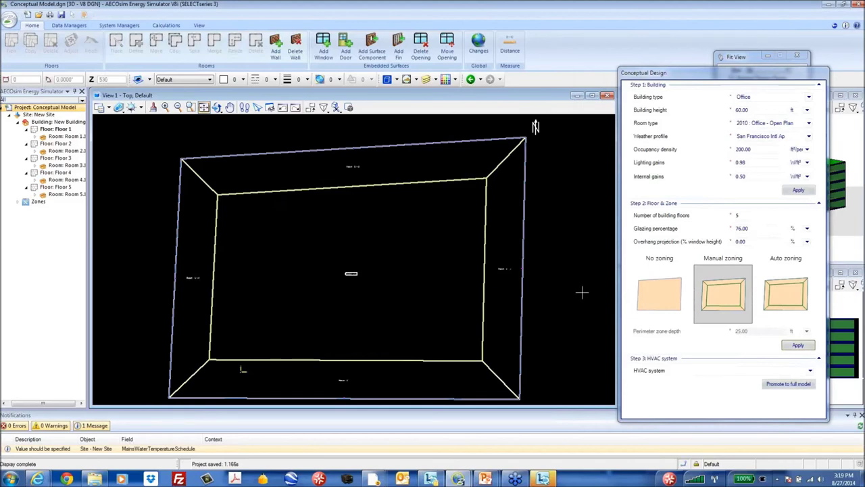
left_click(61, 132)
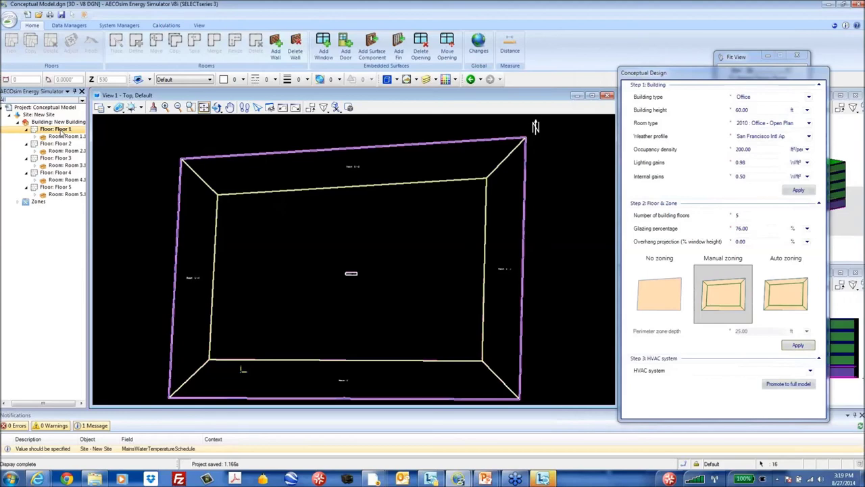
- Assign the VAV with Water-Cooled Chiller and Hot Water Heat system as the building's HVAC system
left_click_drag(736, 69, 555, 16)
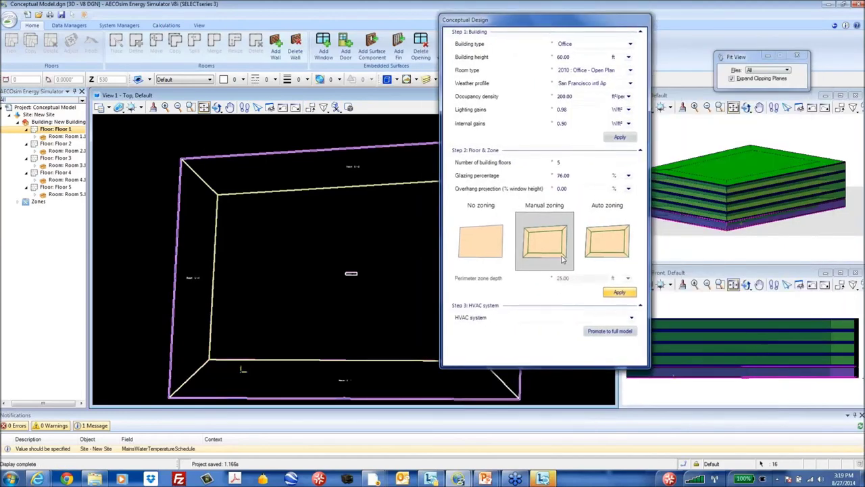
left_click(616, 320)
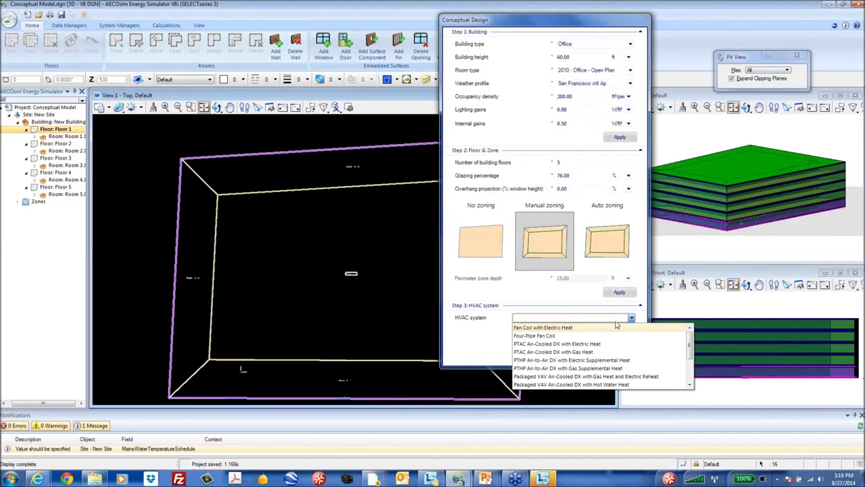
scroll(680, 378, "down", 3)
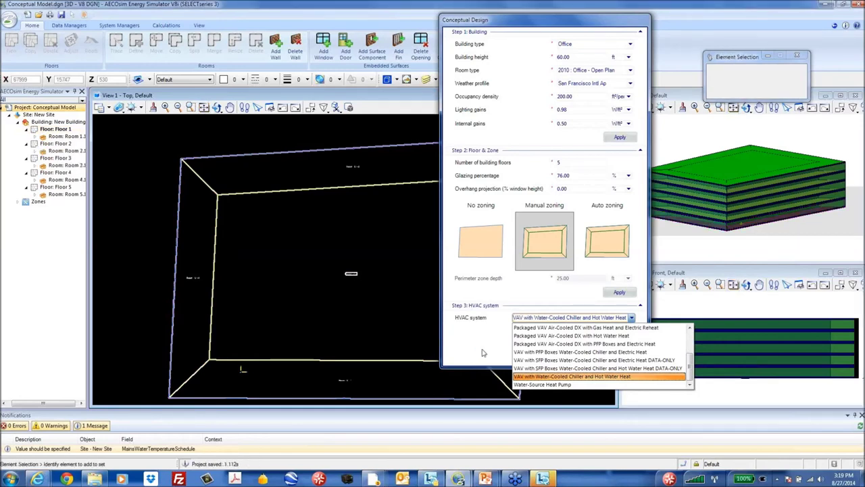
left_click(483, 352)
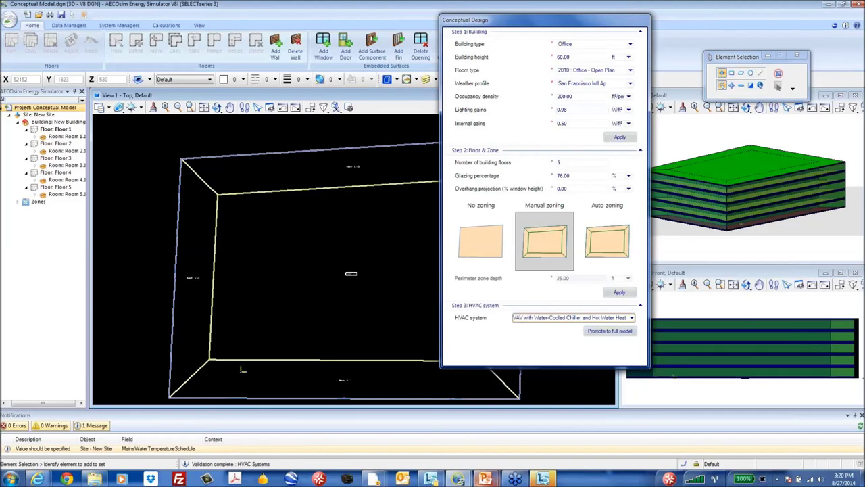
- Switch to the PowerPoint slide show and advance to the Simulation vs. Operating Energy slide
mouse_move(497, 478)
left_click(526, 446)
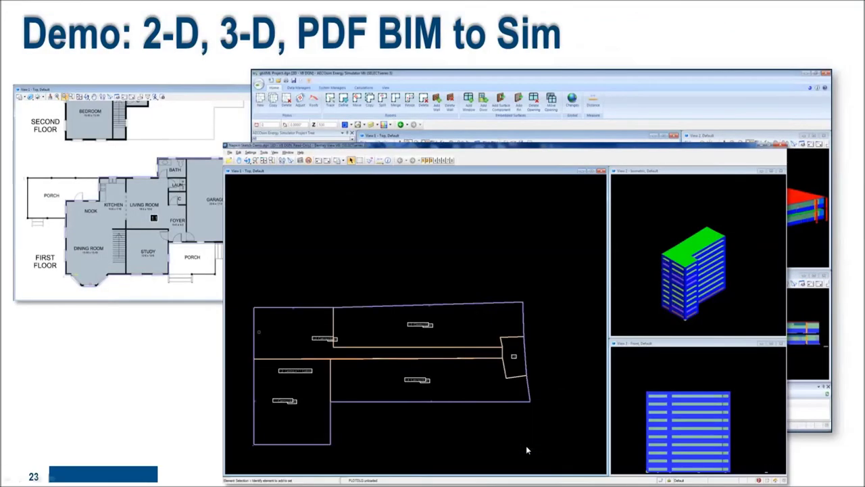
left_click(445, 329)
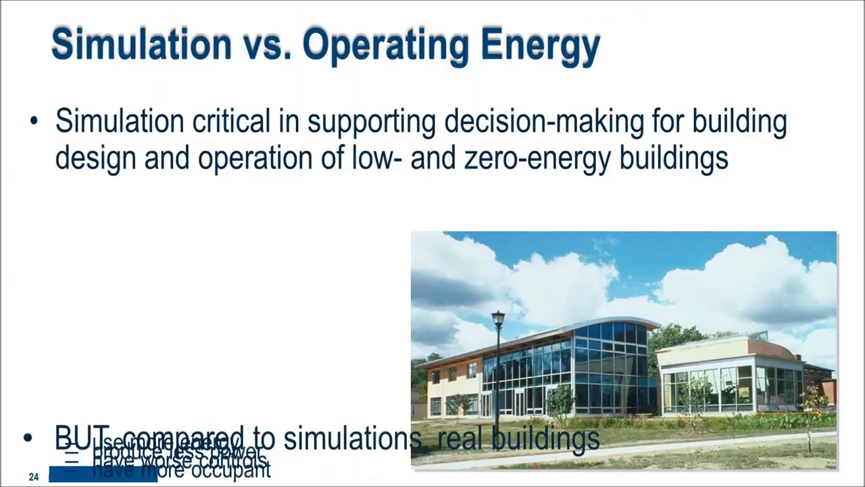